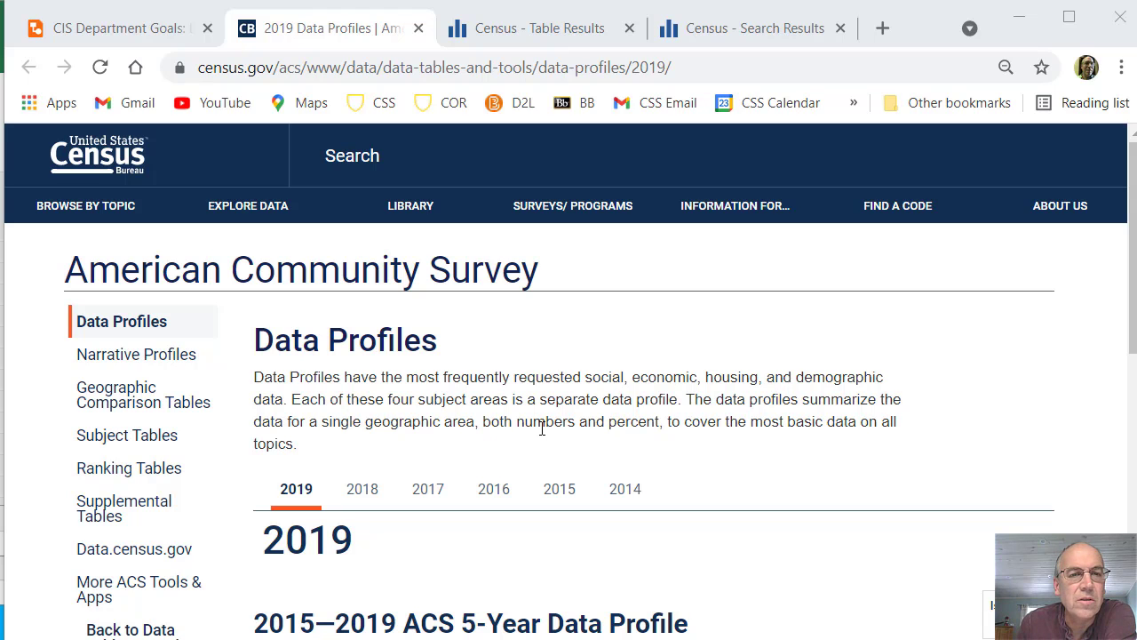
# Step: Review the county selection on the 2019 Data Profiles page, and examine the social characteristics table for Minnesota and Chippewa County
pyautogui.scroll(-4, 543, 404)
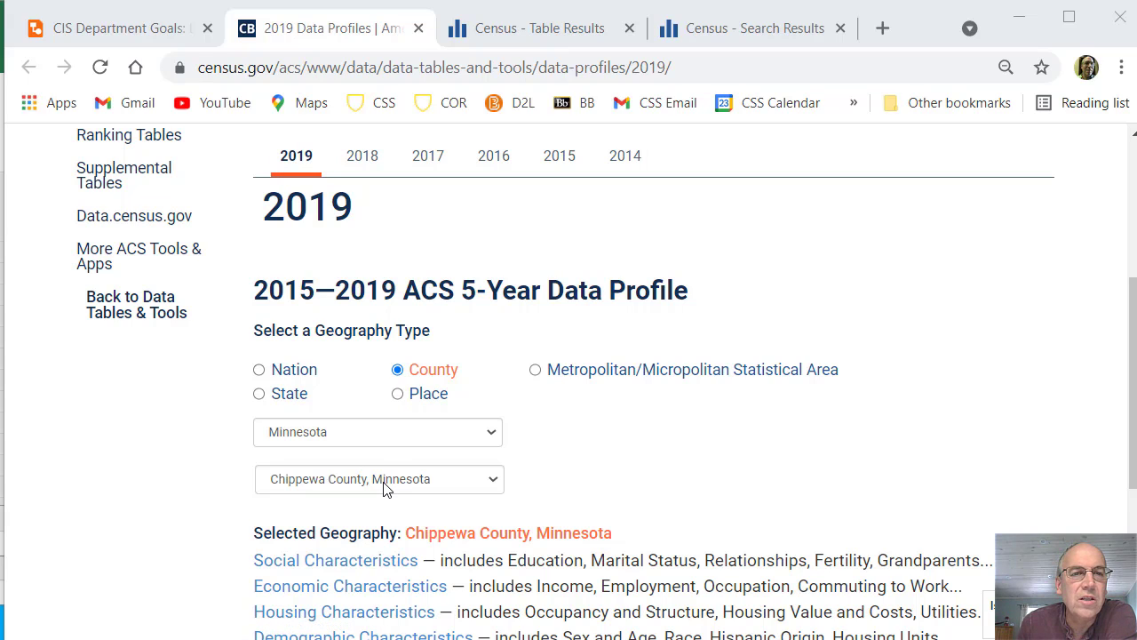
pyautogui.scroll(-1, 411, 486)
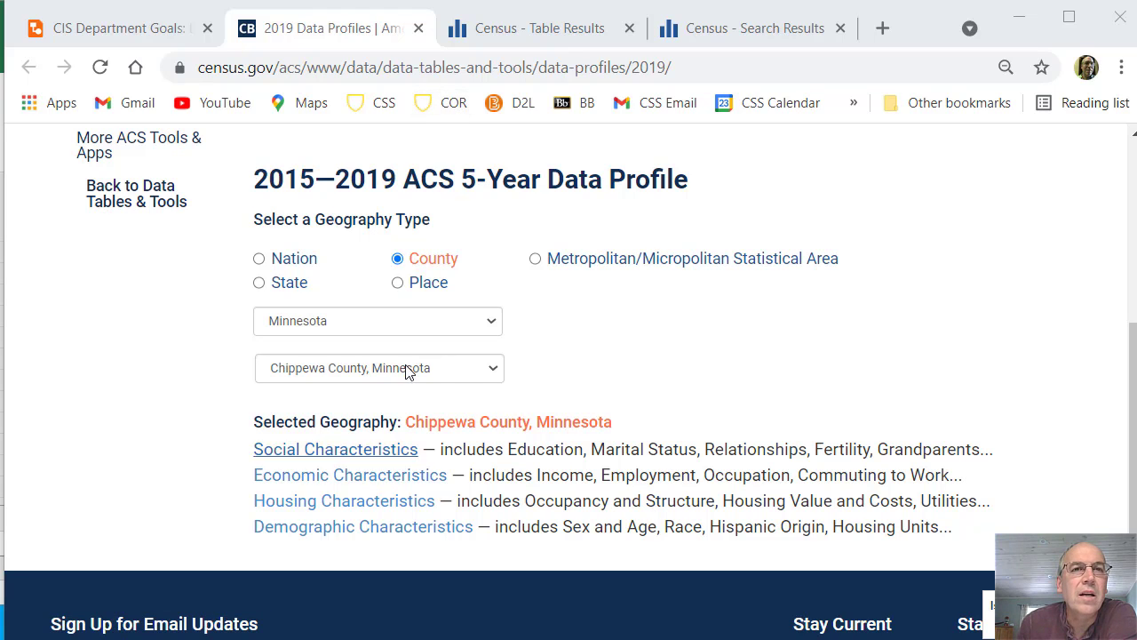
pyautogui.click(511, 32)
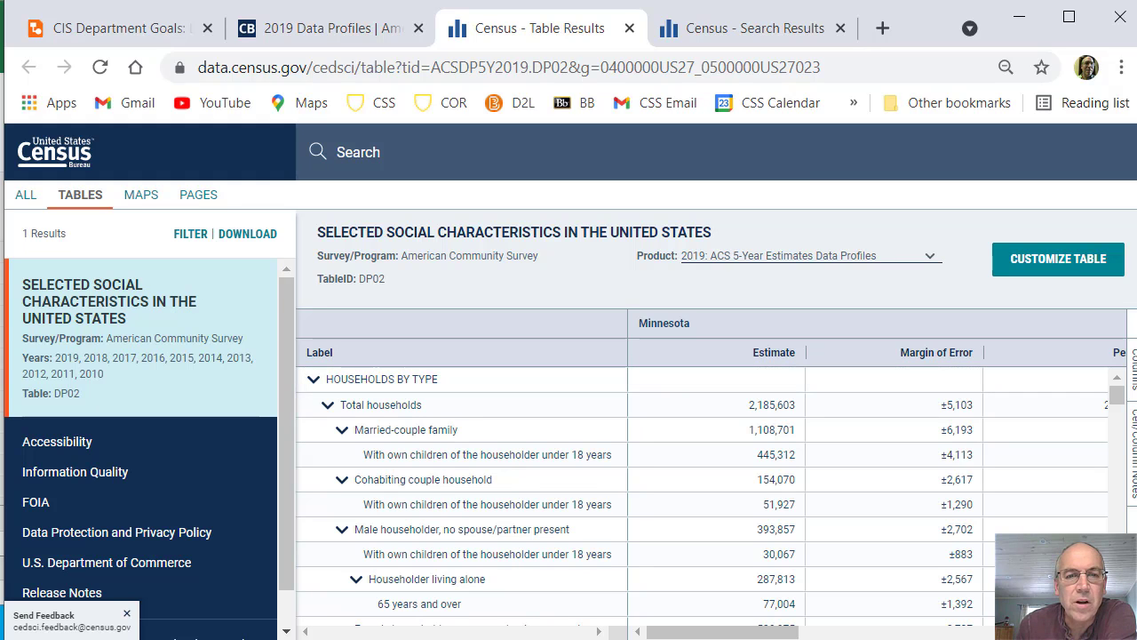
pyautogui.moveTo(698, 632); pyautogui.dragTo(925, 632)
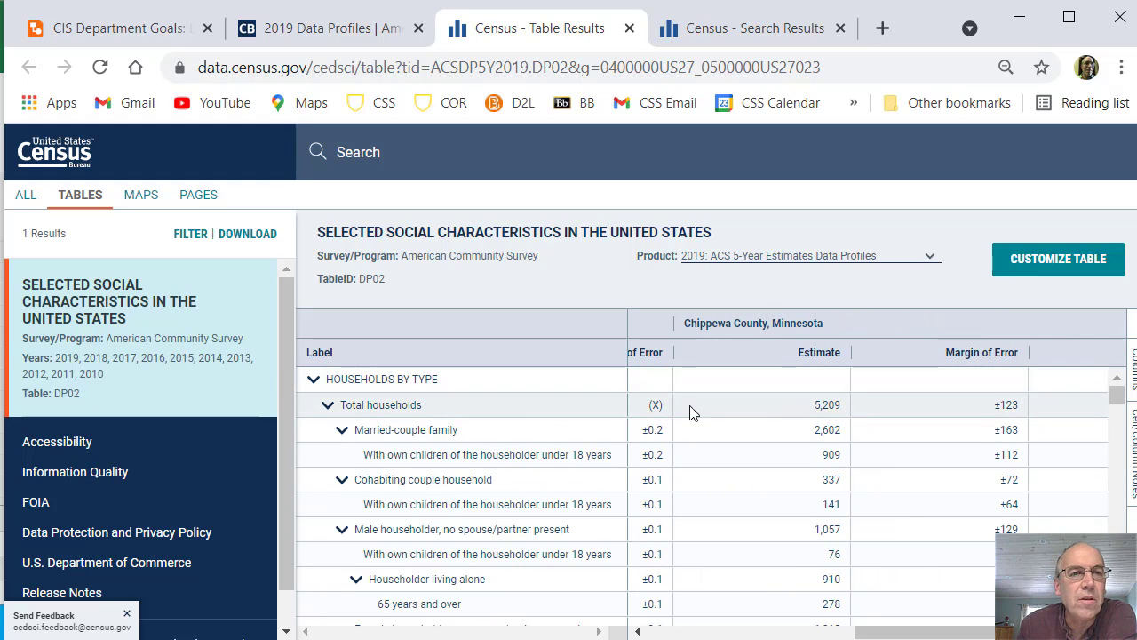
pyautogui.scroll(-2, 769, 426)
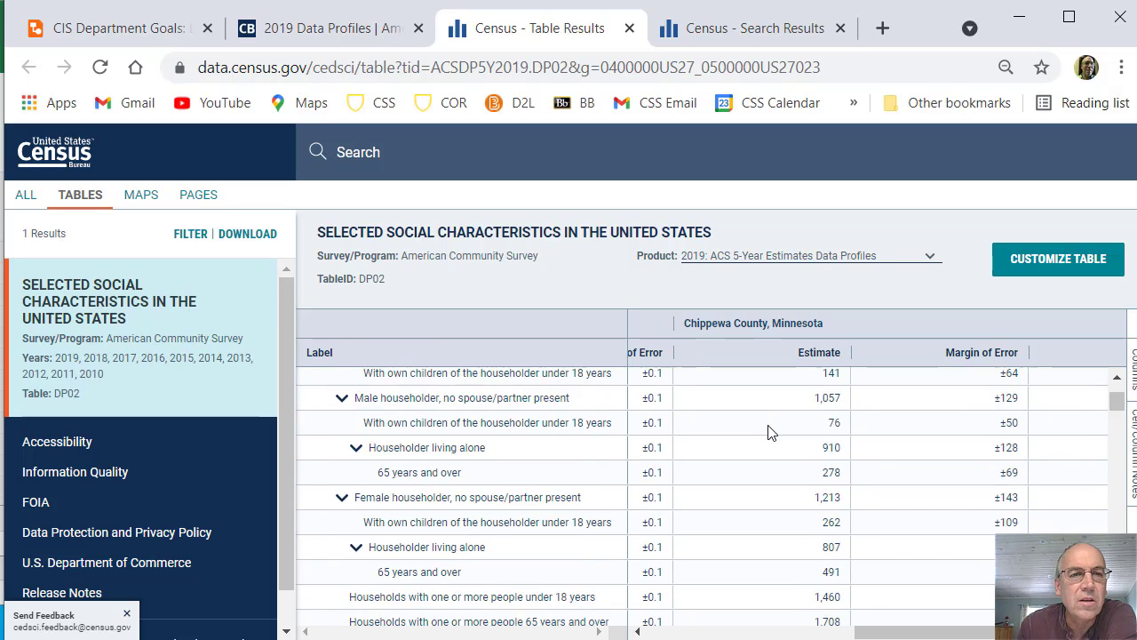
pyautogui.scroll(-6, 769, 432)
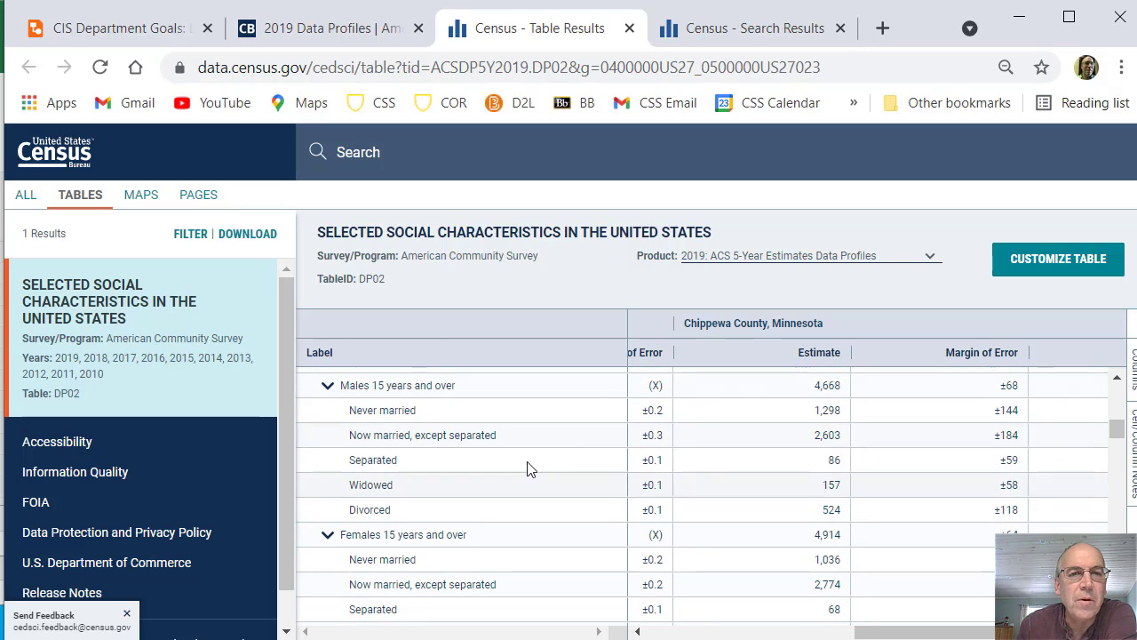
pyautogui.scroll(-3, 830, 431)
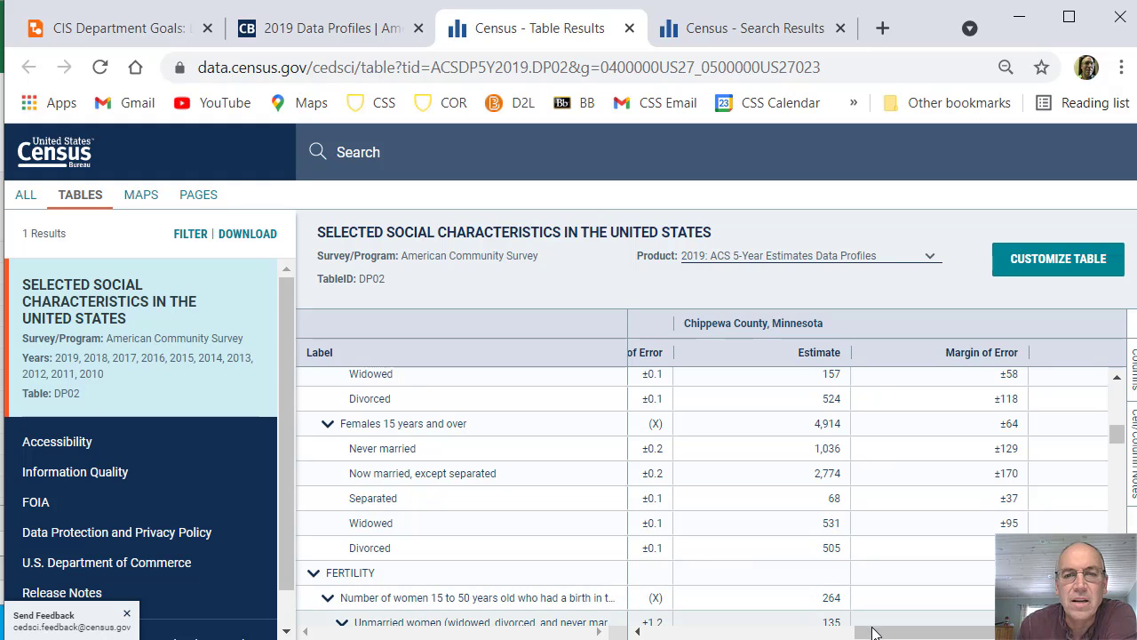
pyautogui.moveTo(874, 634); pyautogui.dragTo(904, 634)
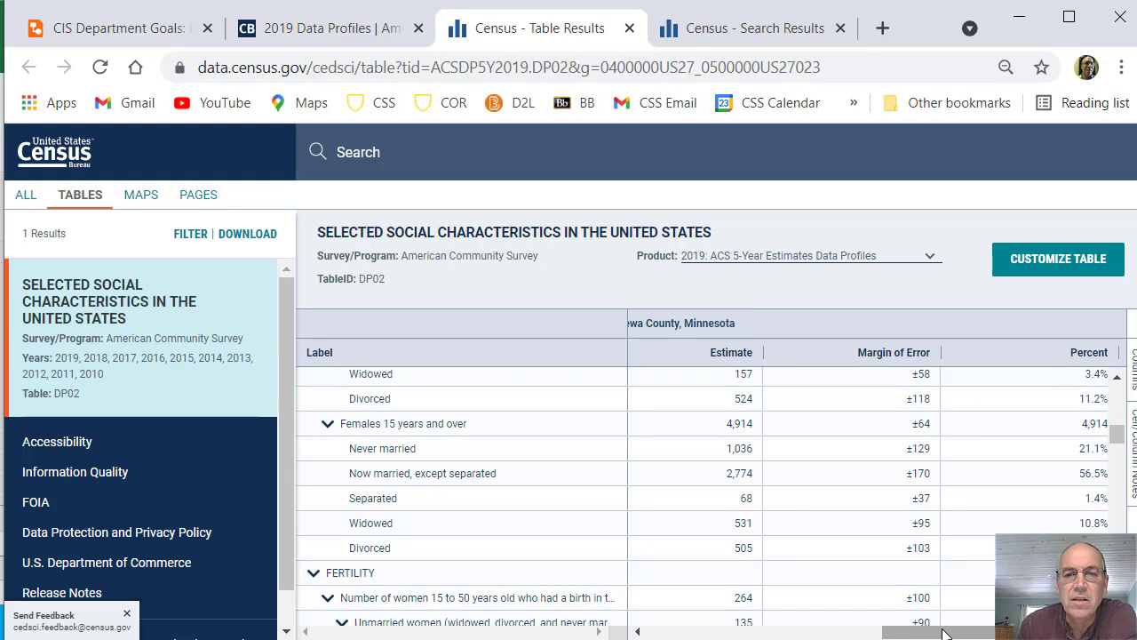
pyautogui.moveTo(947, 634); pyautogui.dragTo(1007, 634)
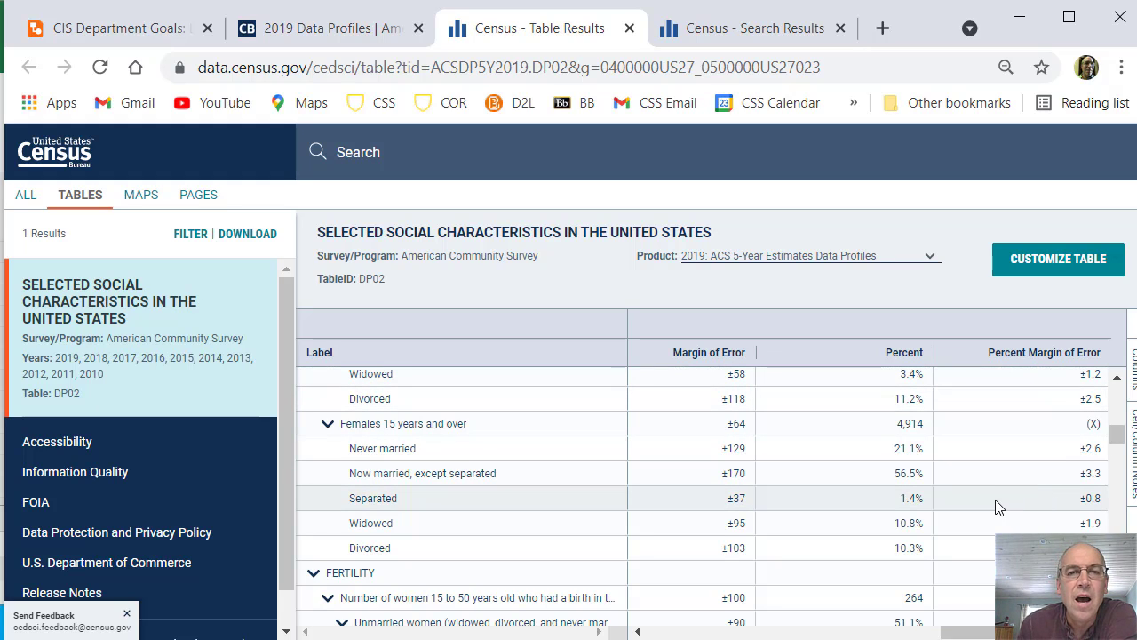
pyautogui.hscroll(-5, 984, 505)
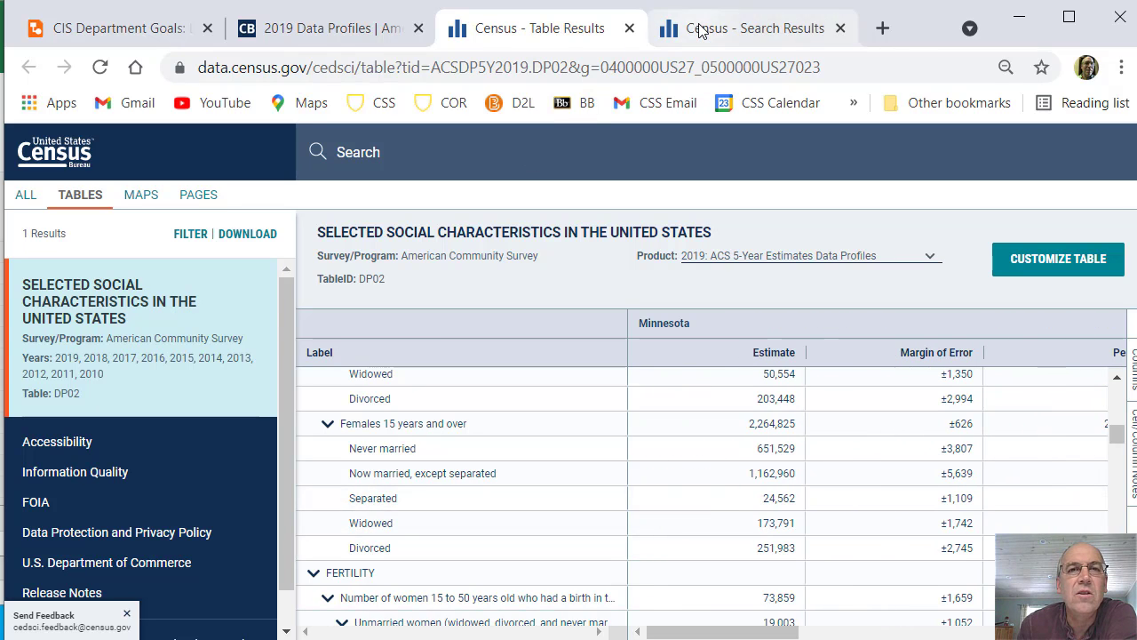
# Step: Open the Selected Economic Characteristics table (DP03) from the ACS 5-Year Estimates Data Profiles search results
pyautogui.click(671, 27)
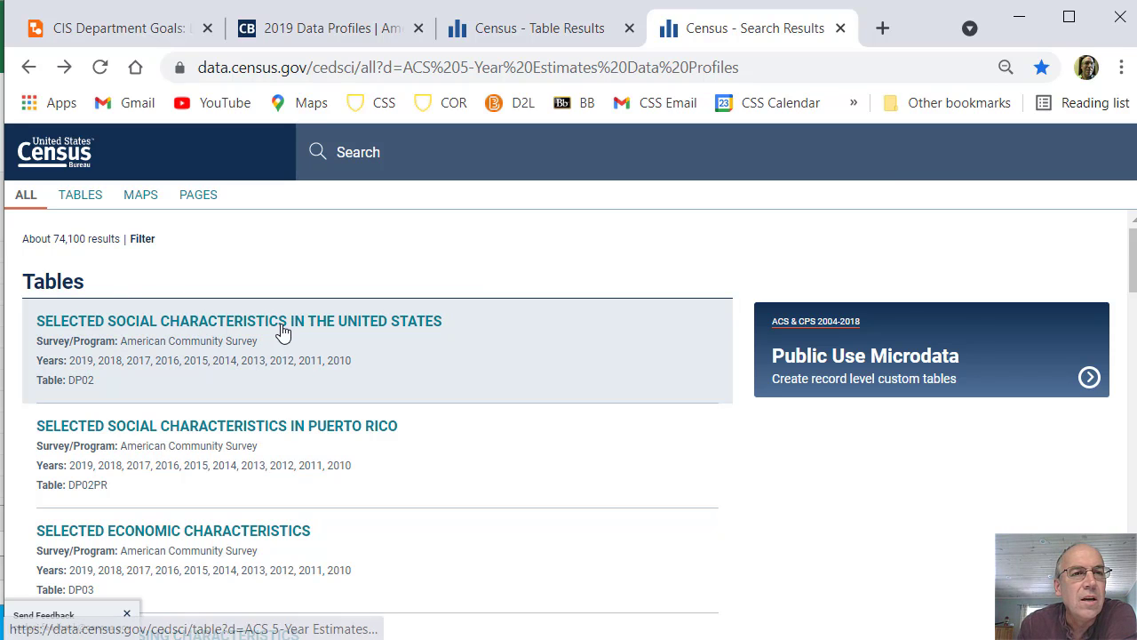
pyautogui.scroll(-1, 289, 355)
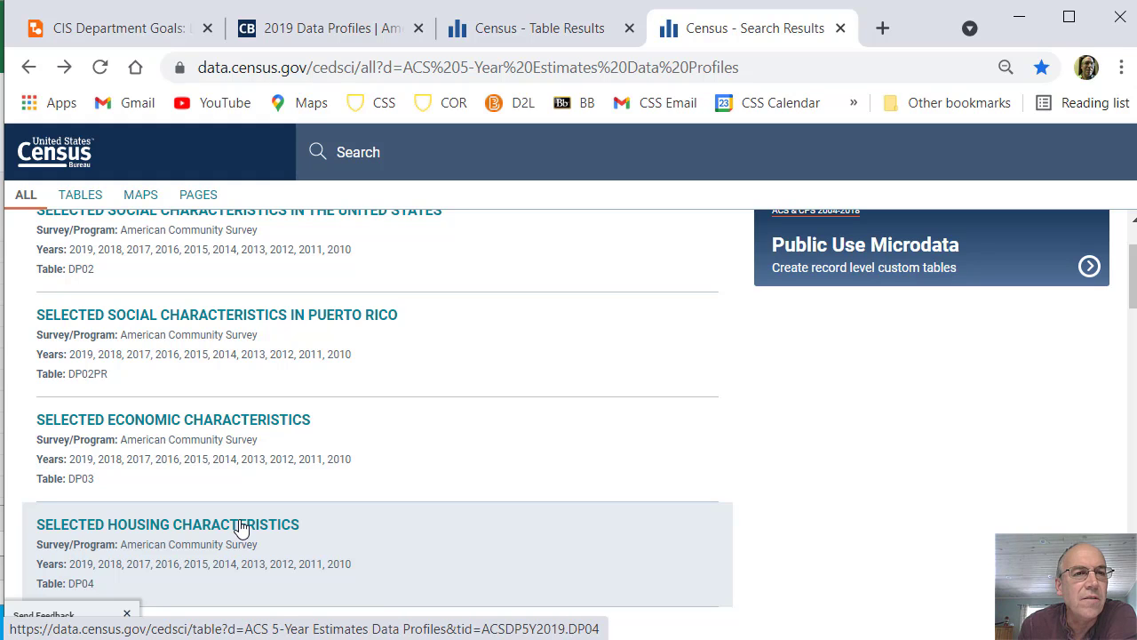
pyautogui.scroll(-1, 294, 428)
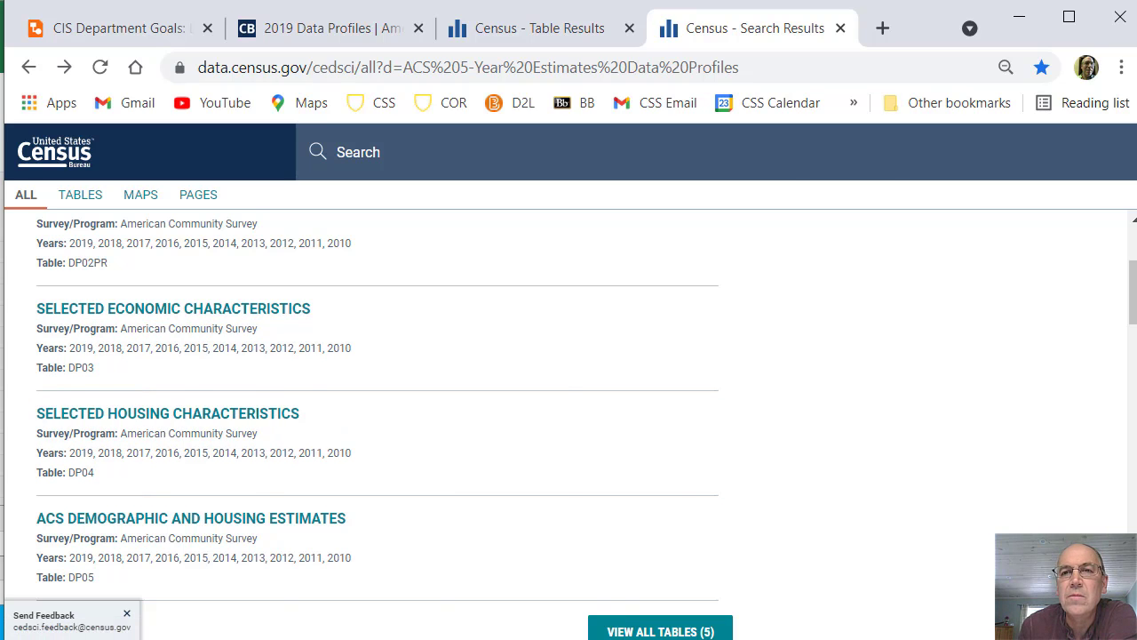
pyautogui.hotkey('alt', 'Tab')
pyautogui.hotkey('alt', 'Tab')
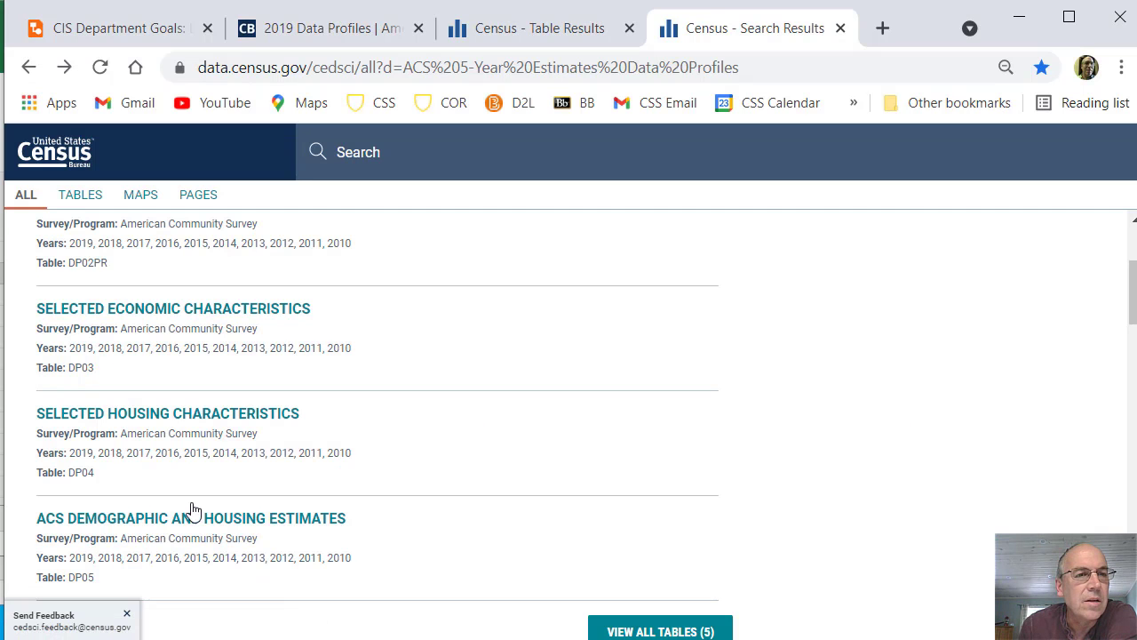
pyautogui.click(147, 310)
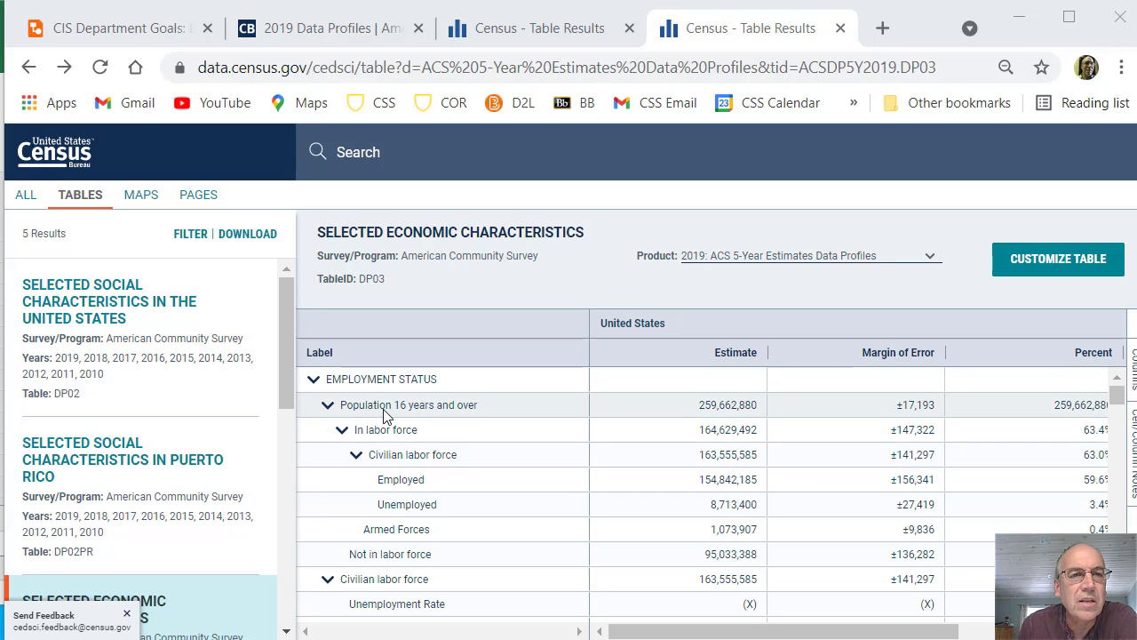
# Step: Customize the Selected Economic Characteristics table to cover all counties in the United States
pyautogui.scroll(-3, 374, 418)
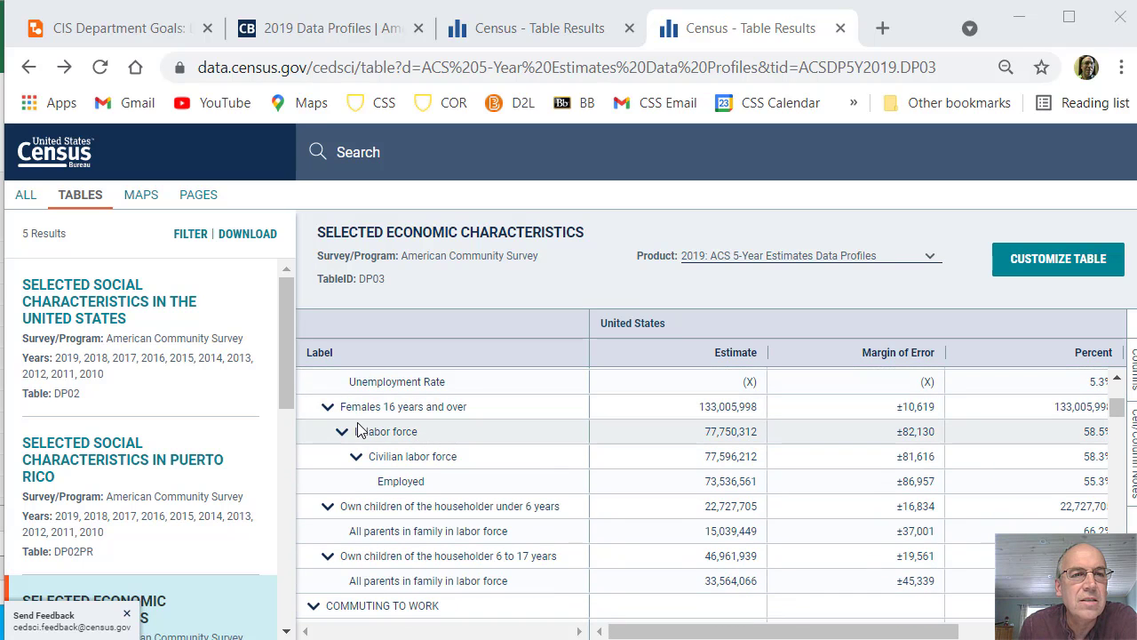
pyautogui.scroll(-3, 360, 430)
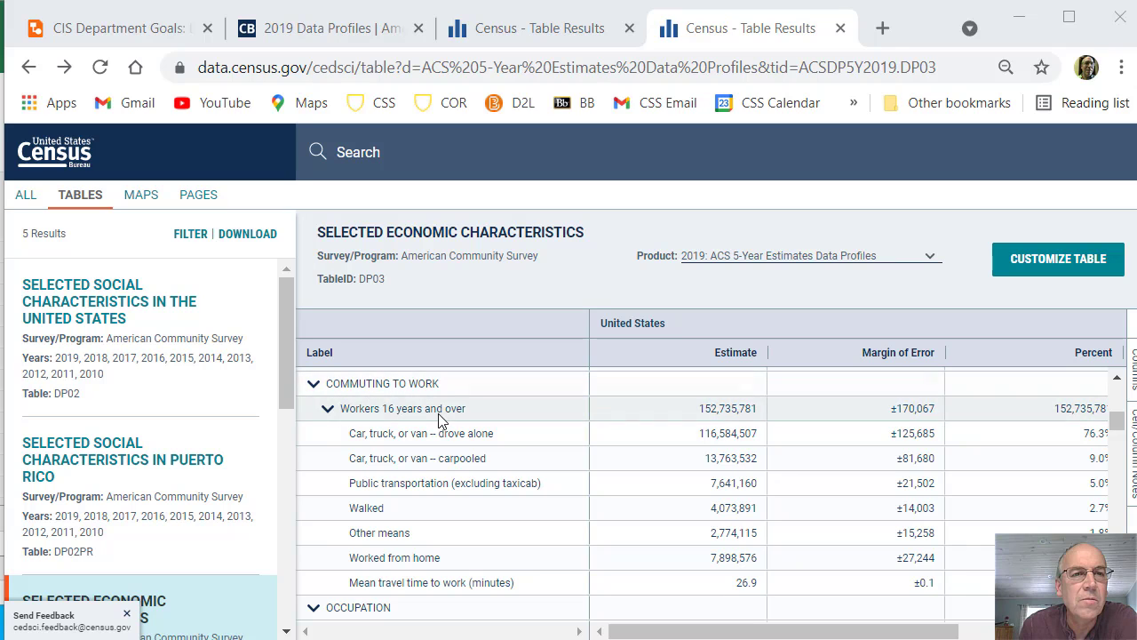
pyautogui.scroll(-5, 438, 420)
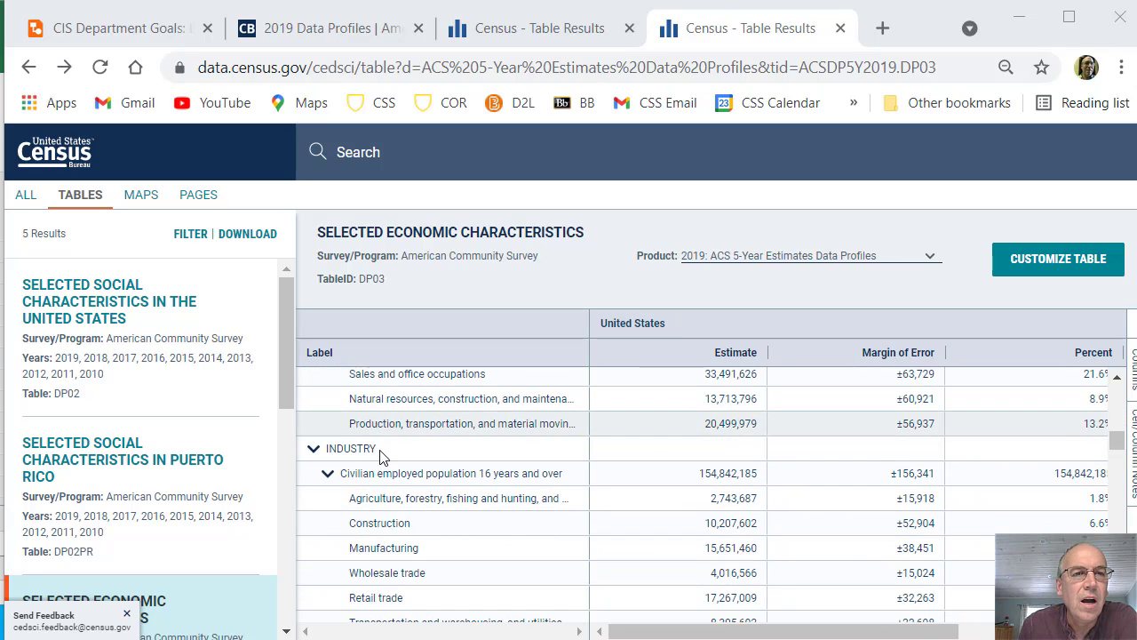
pyautogui.scroll(-3, 383, 471)
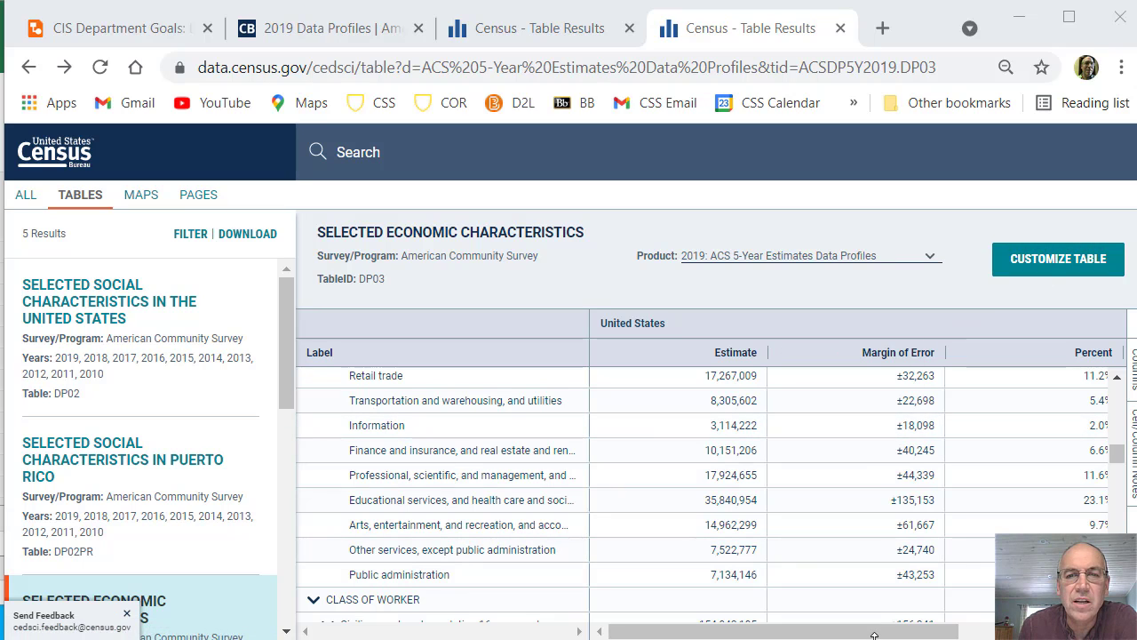
pyautogui.moveTo(888, 636)
pyautogui.mouseDown()
pyautogui.moveTo(981, 634)
pyautogui.moveTo(888, 634)
pyautogui.mouseUp()
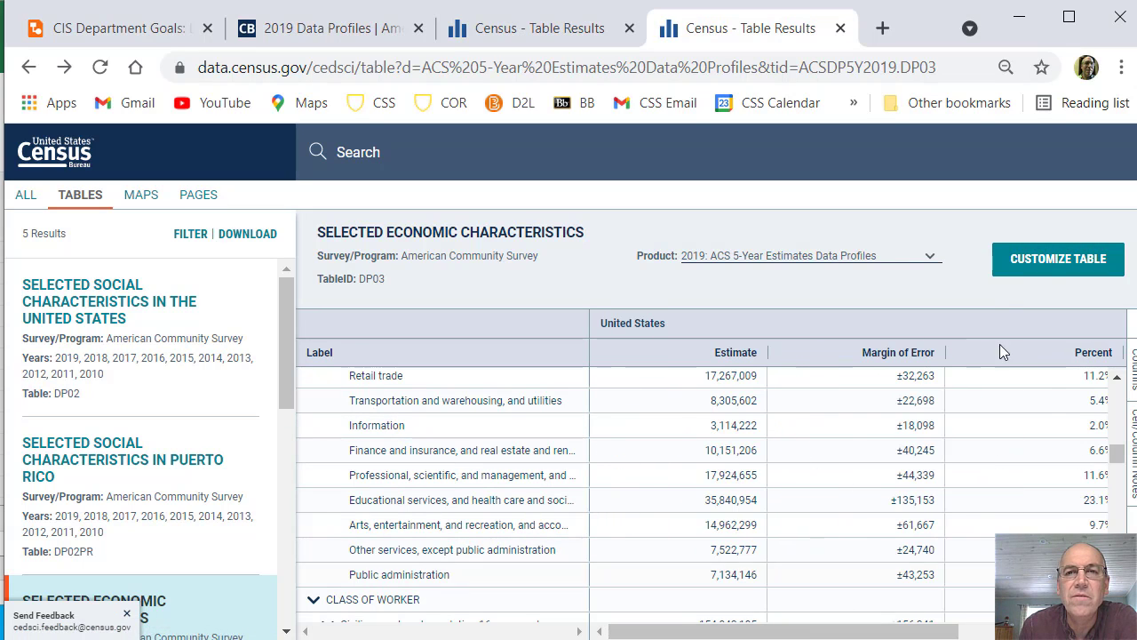
pyautogui.click(1035, 257)
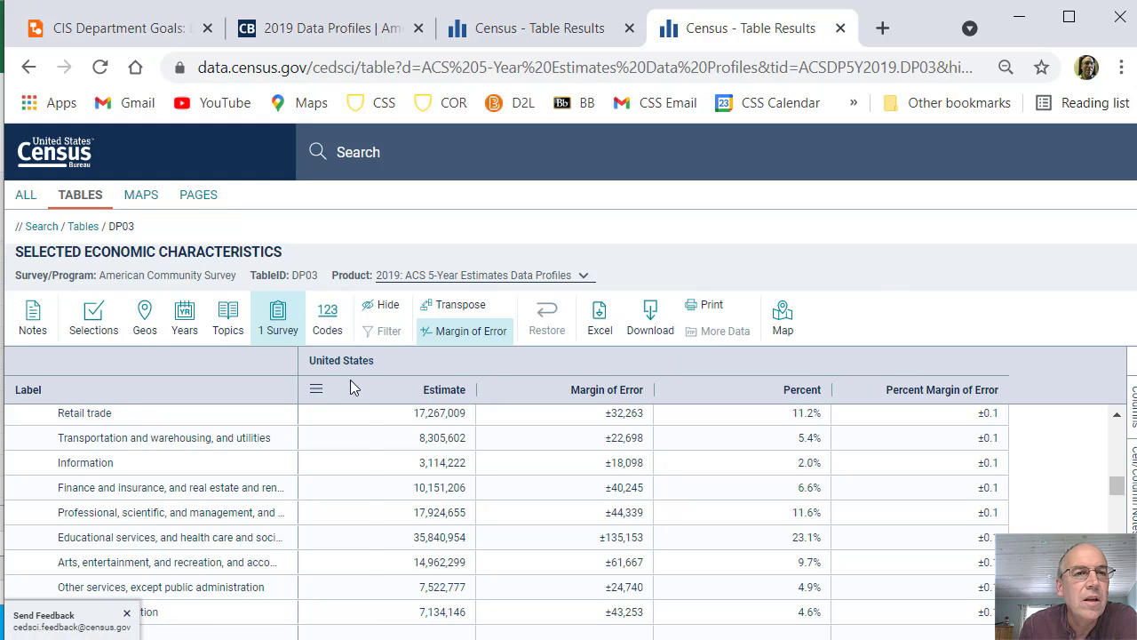
pyautogui.click(142, 315)
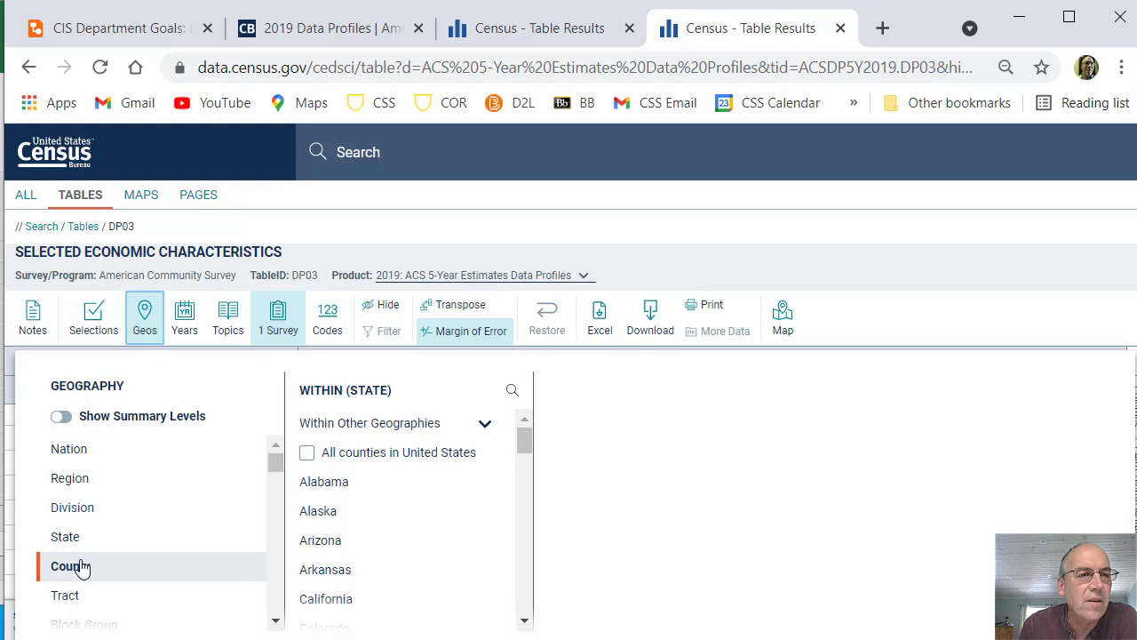
pyautogui.click(308, 455)
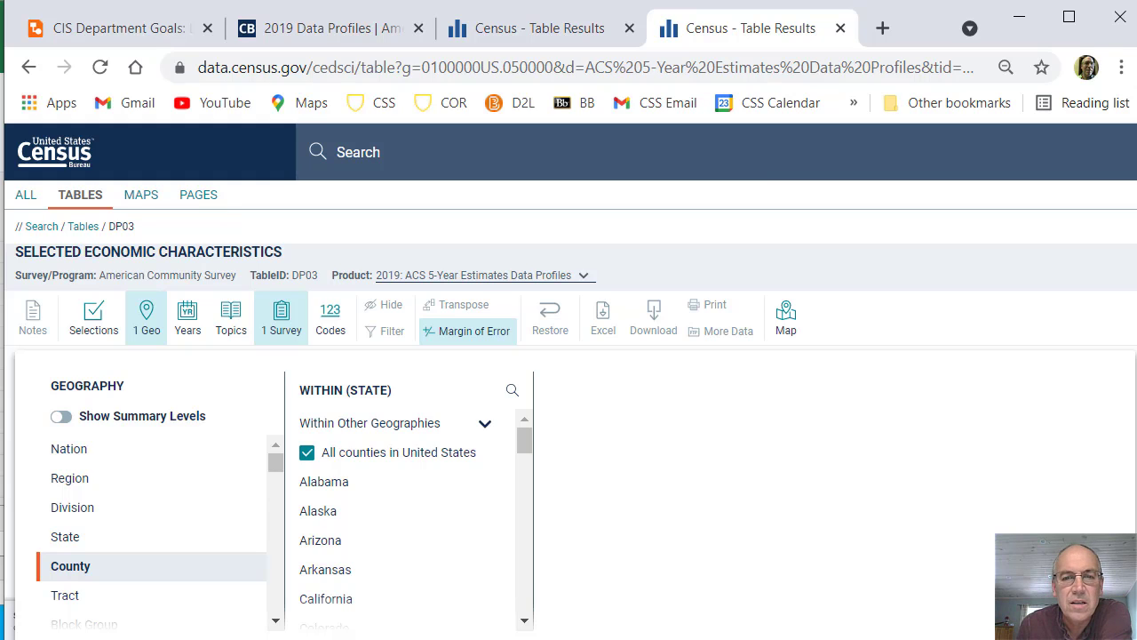
pyautogui.hotkey('ctrl', '-')
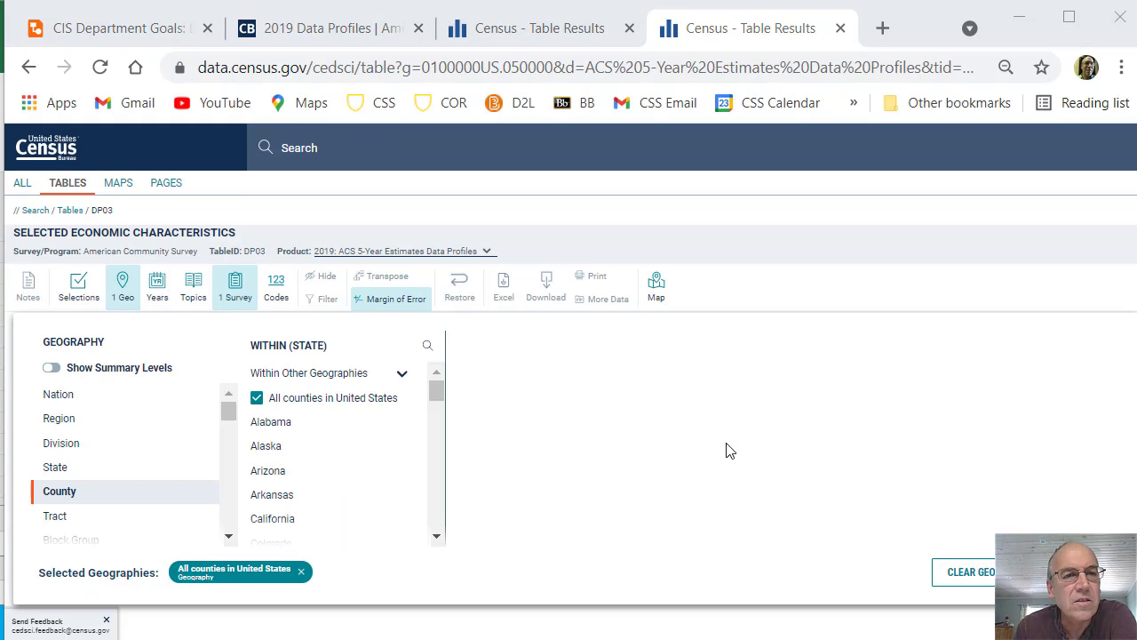
pyautogui.press('Escape')
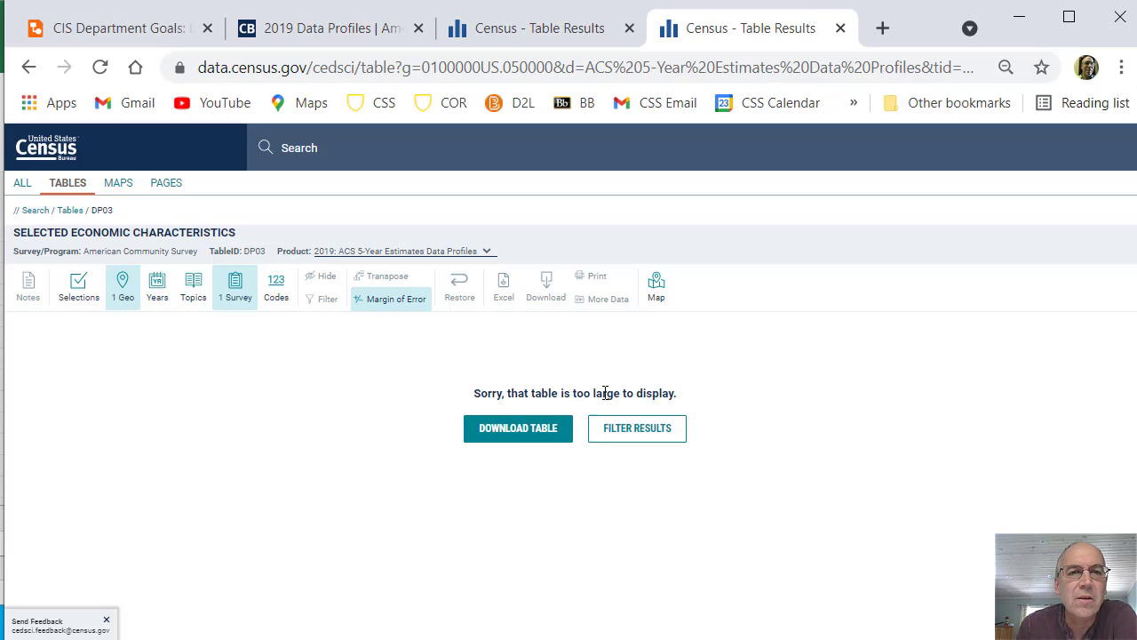
# Step: Open the table's download options and deselect the 2018 through 2010 vintages, keeping only 2019
pyautogui.click(531, 434)
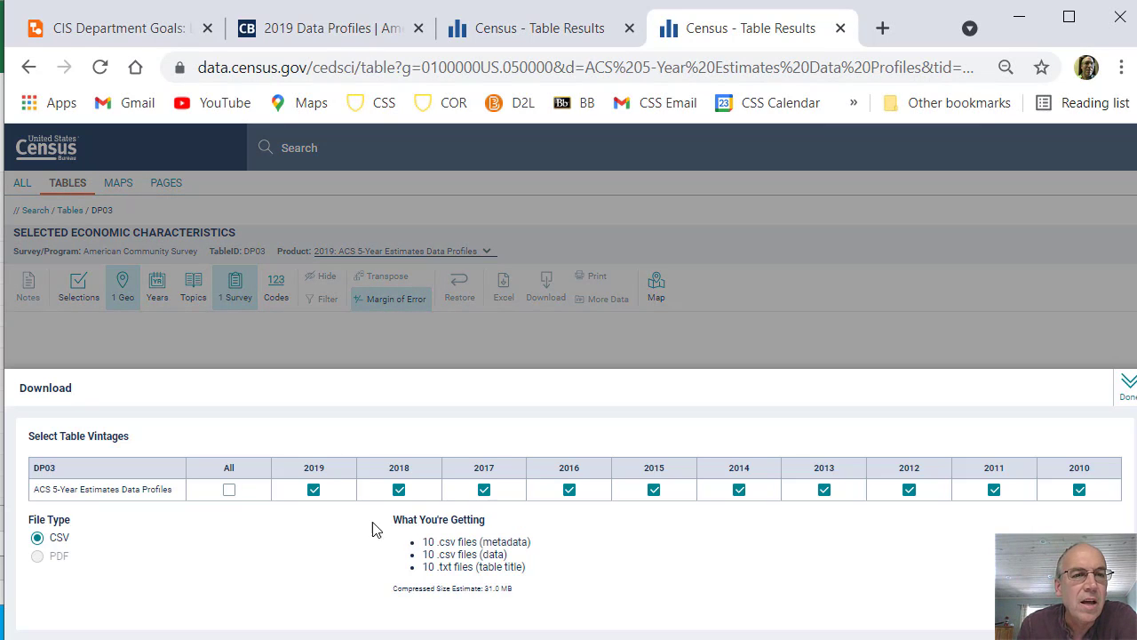
pyautogui.click(313, 488)
pyautogui.click(399, 490)
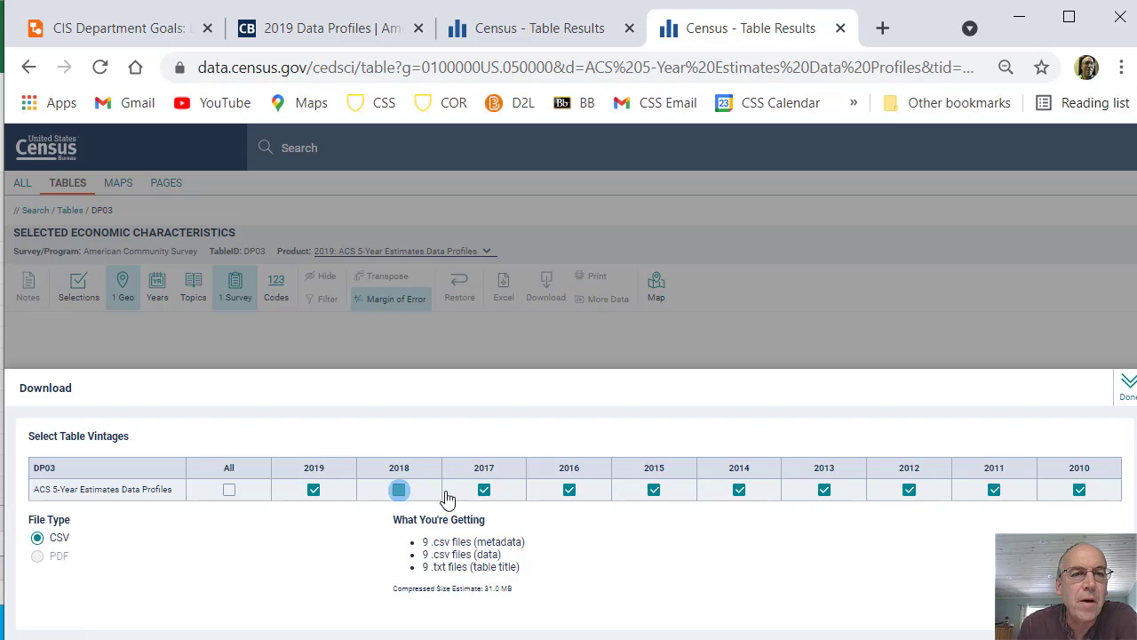
pyautogui.click(483, 489)
pyautogui.click(569, 490)
pyautogui.click(654, 489)
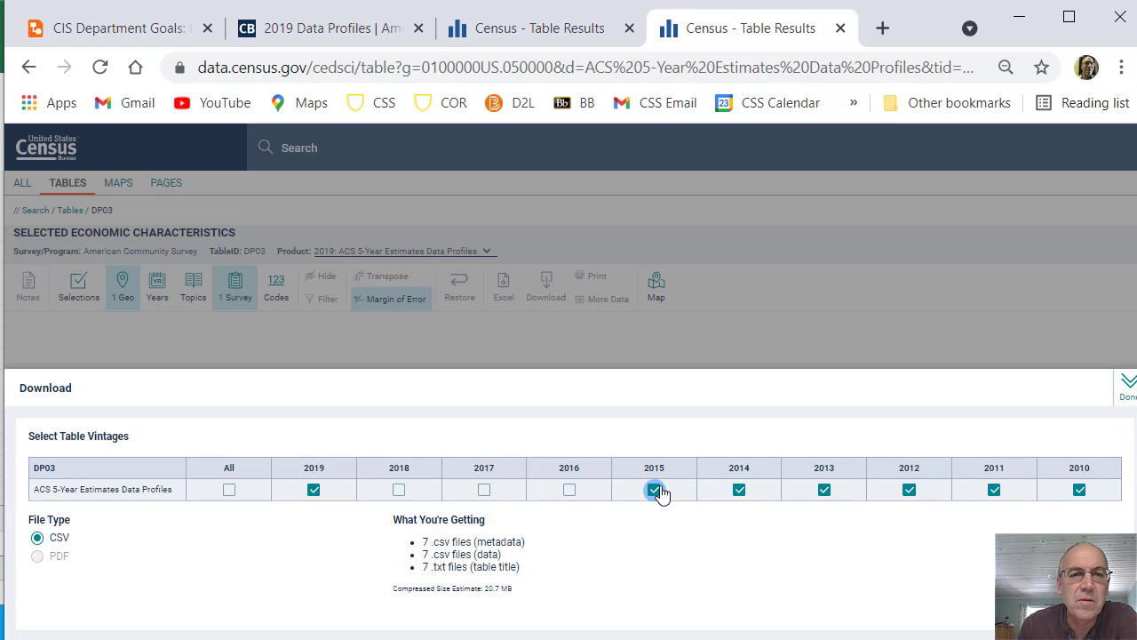
pyautogui.click(738, 490)
pyautogui.click(824, 490)
pyautogui.click(908, 489)
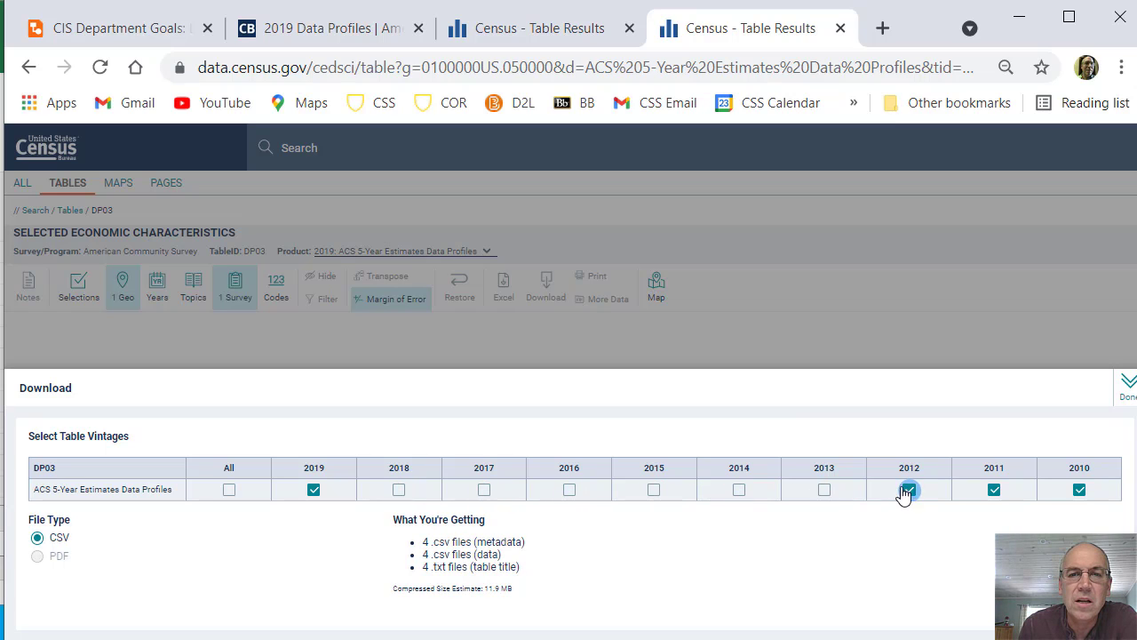
pyautogui.click(993, 490)
pyautogui.click(1079, 489)
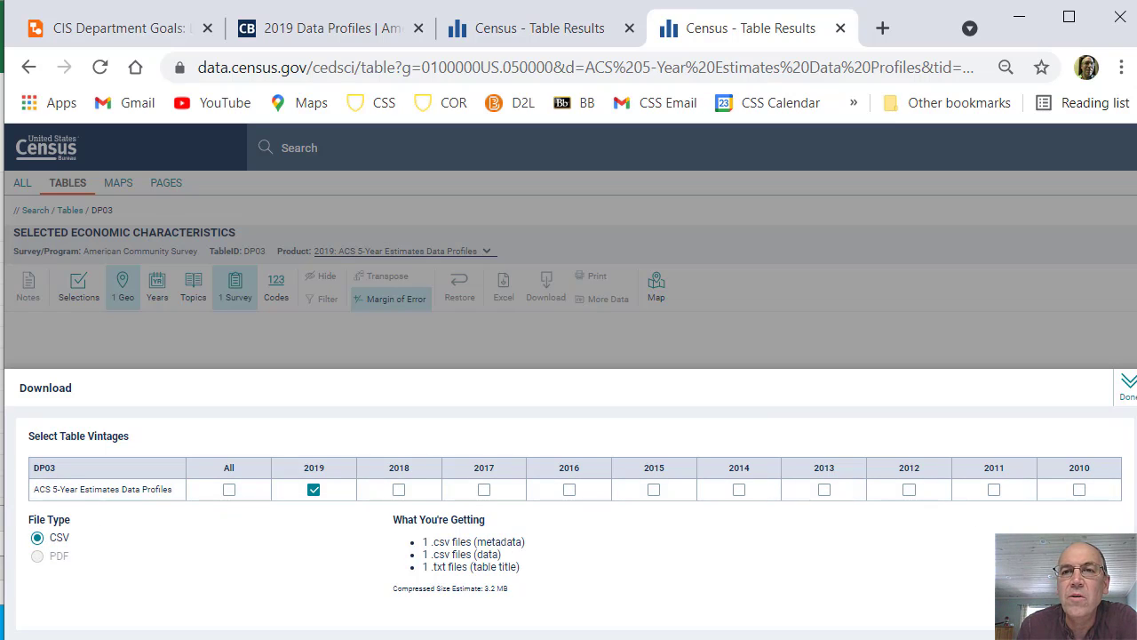
# Step: Switch to the ACSDP5Y2018.DP03 data file in Excel and inspect the full header text in cells C1, C2, E2 and D2
pyautogui.hotkey('alt', 'Tab')
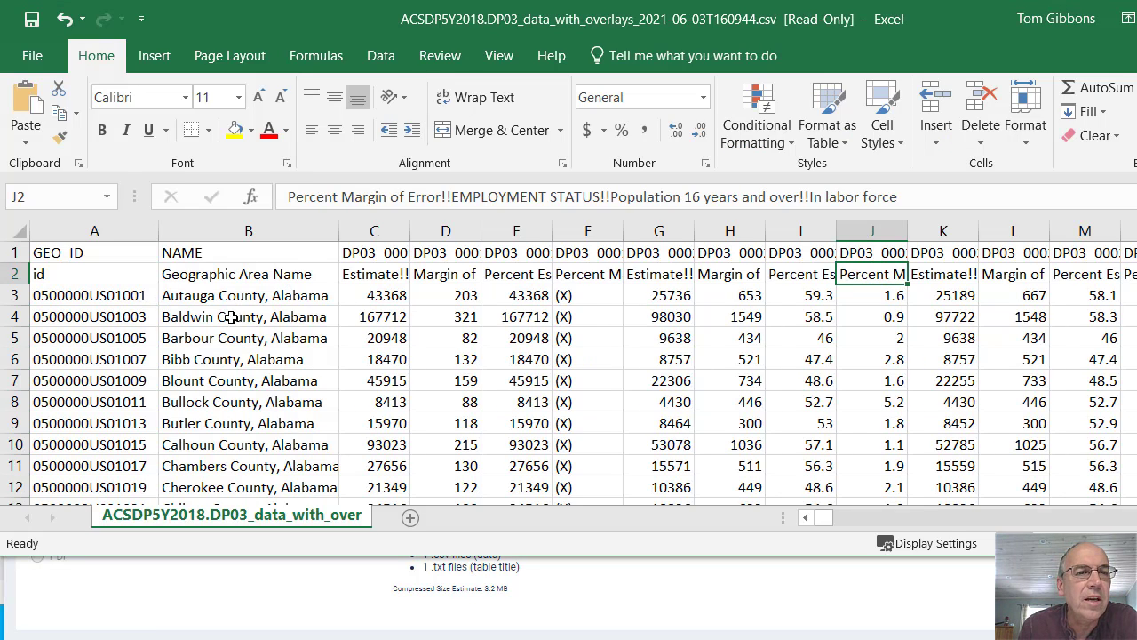
pyautogui.click(374, 254)
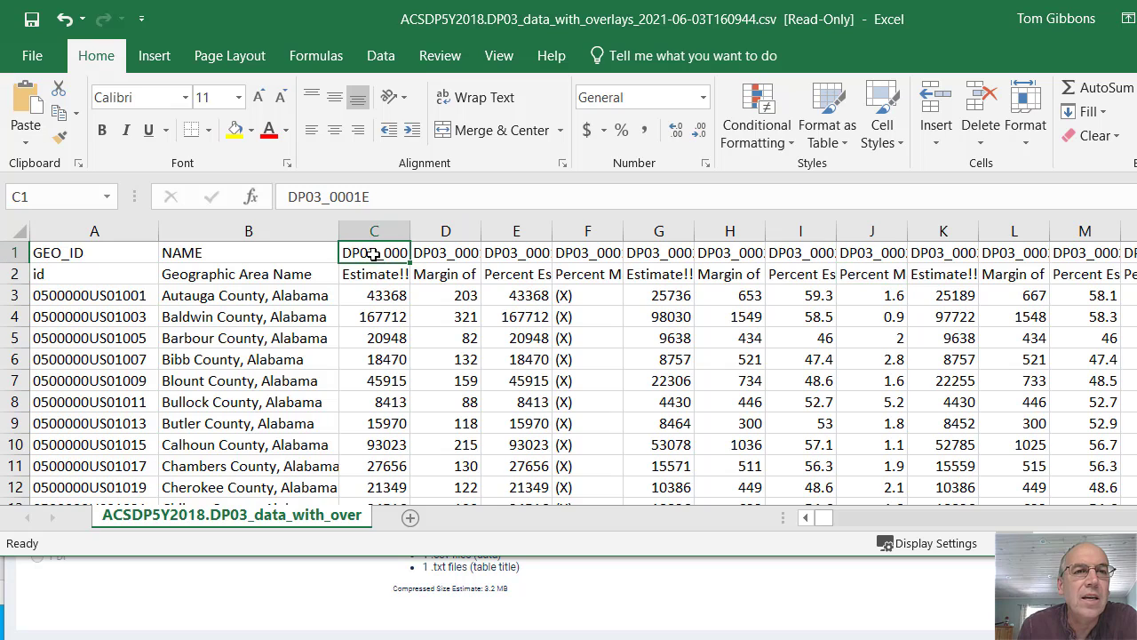
pyautogui.click(372, 275)
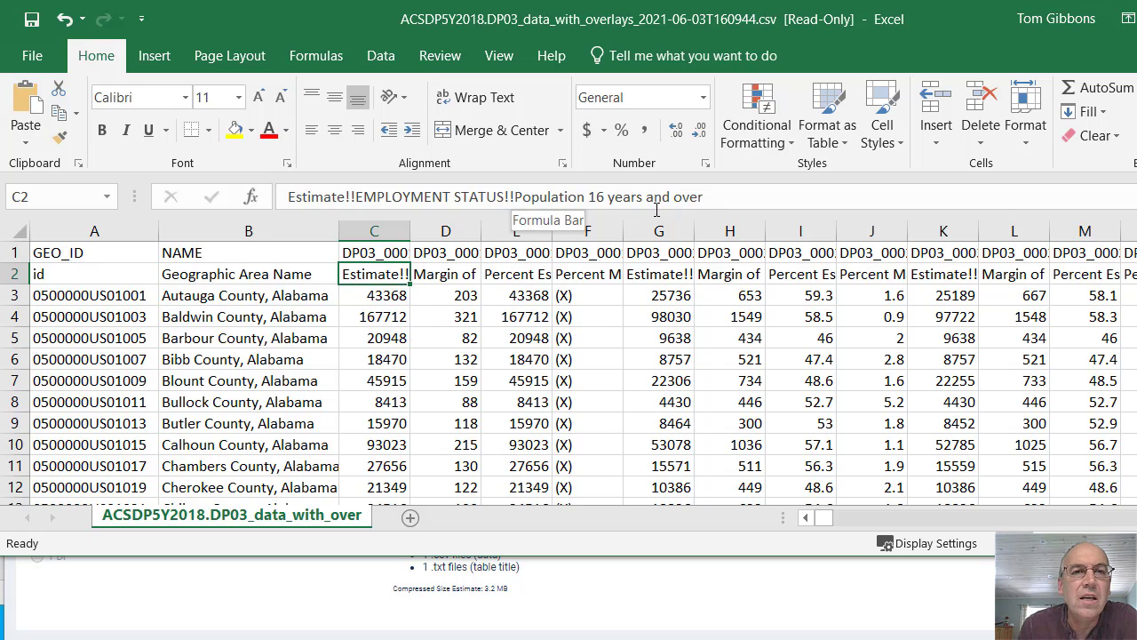
pyautogui.click(517, 275)
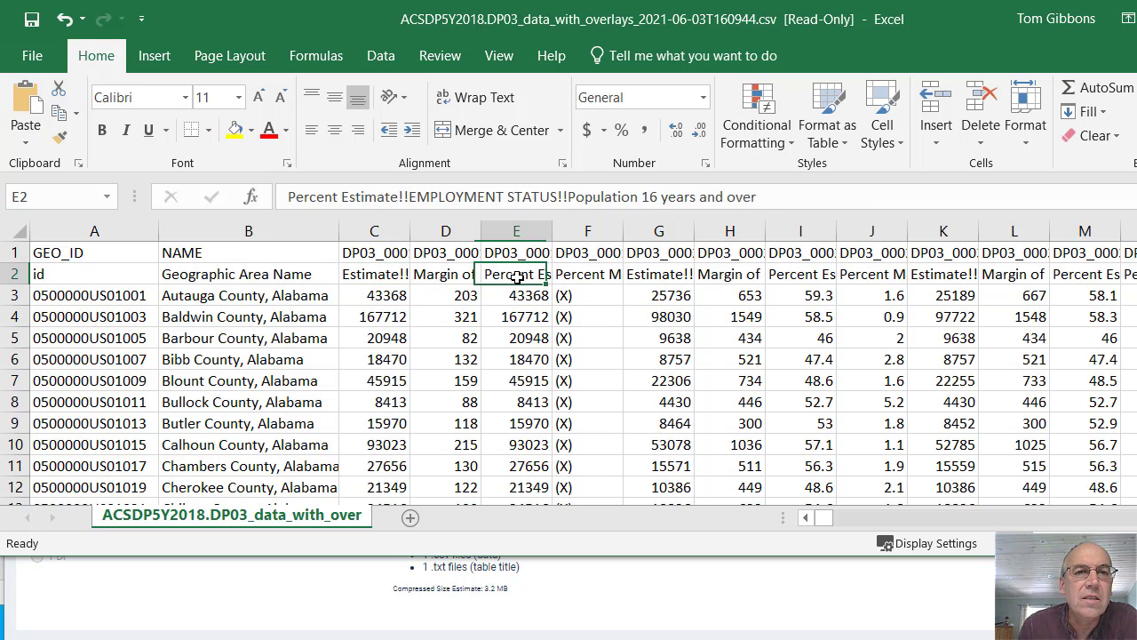
pyautogui.click(452, 276)
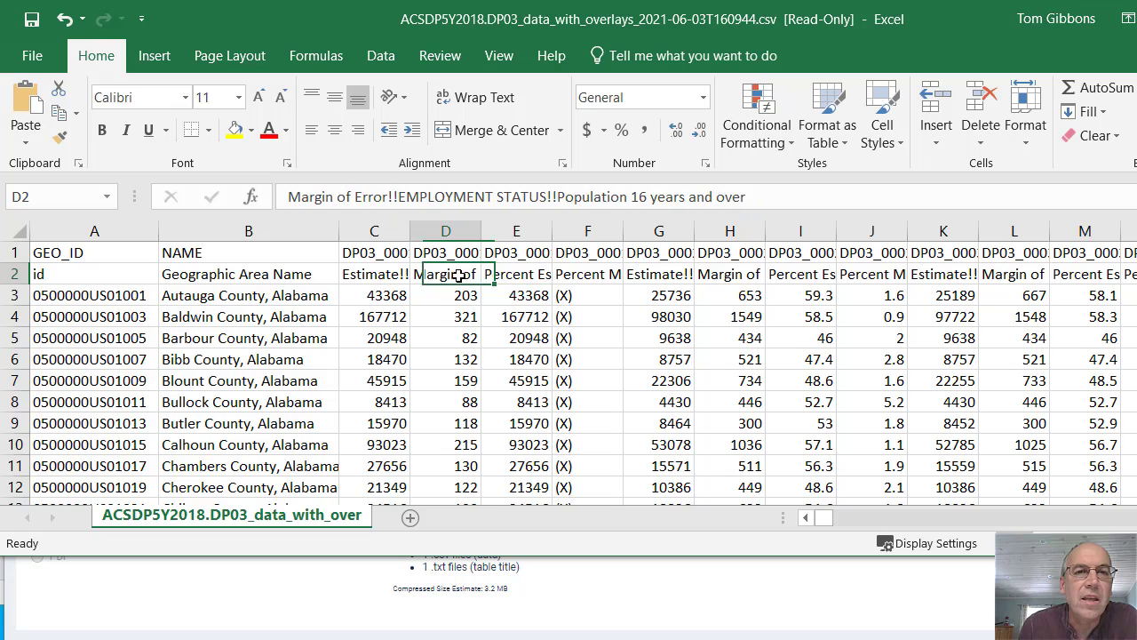
# Step: Inspect the full header text in cells F2 and G2, widen column G slightly, and look across the remaining data columns
pyautogui.click(595, 277)
pyautogui.click(671, 277)
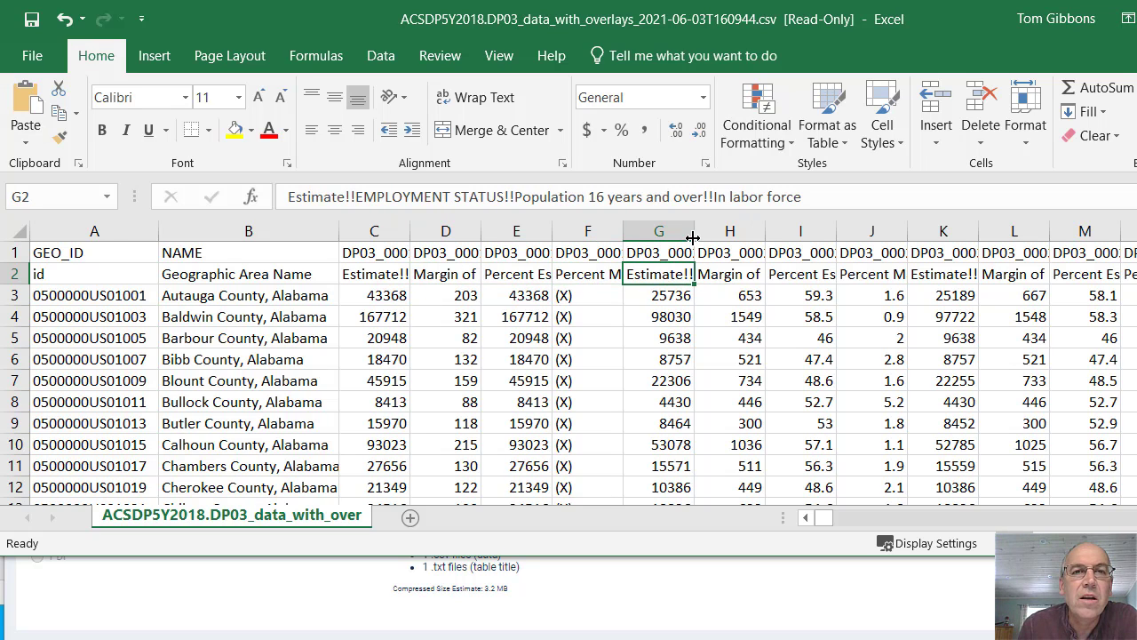
pyautogui.moveTo(692, 238); pyautogui.dragTo(707, 238)
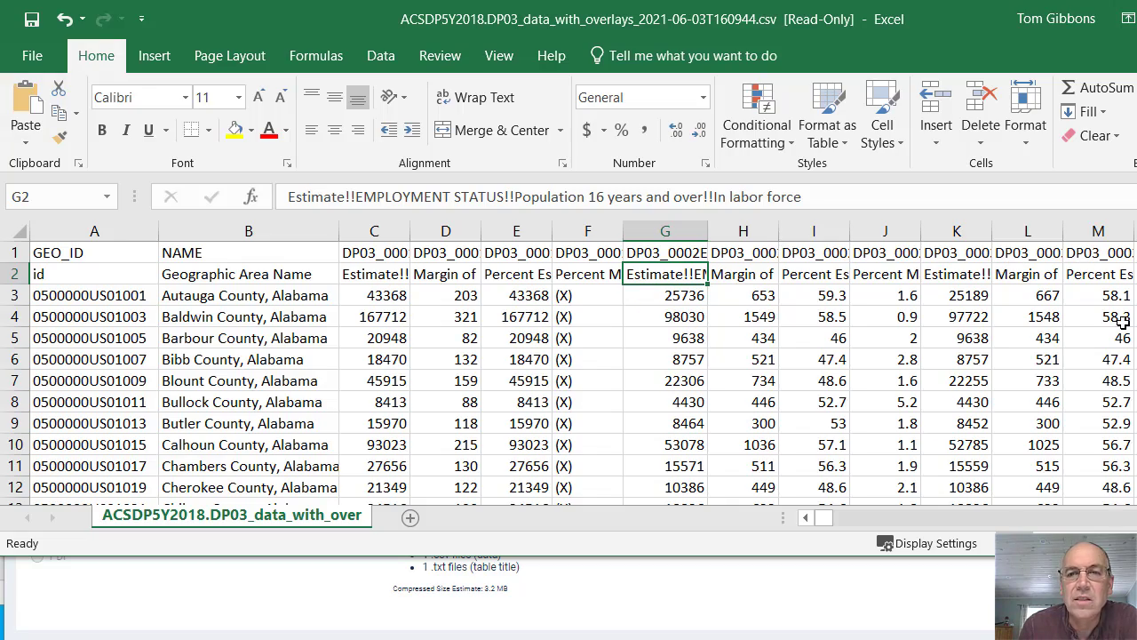
pyautogui.moveTo(831, 525); pyautogui.dragTo(1126, 519)
pyautogui.moveTo(1027, 525); pyautogui.dragTo(817, 523)
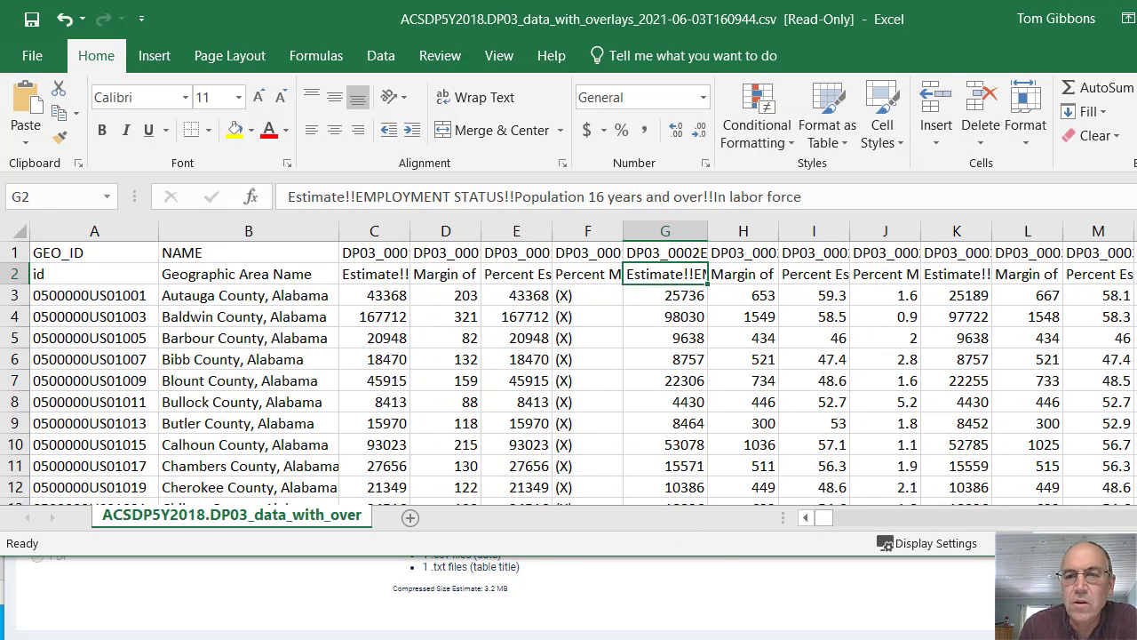
# Step: Switch to the ACSDP5Y2018.DP03 metadata file and review the DP03 variable codes alongside their descriptions
pyautogui.hotkey('alt', 'Tab')
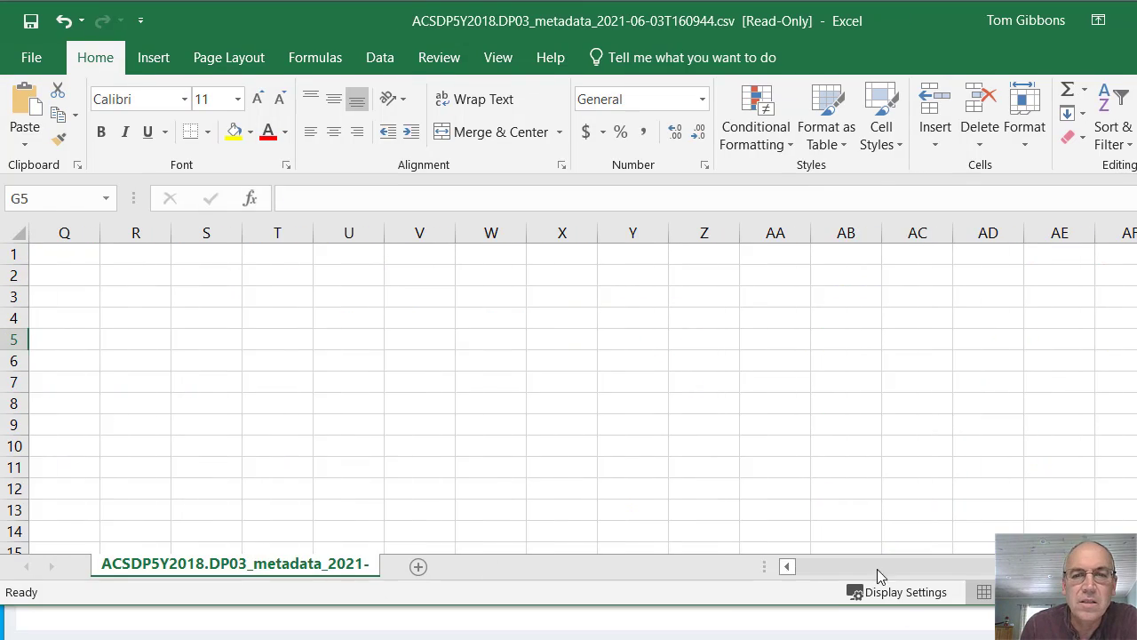
pyautogui.moveTo(892, 569); pyautogui.dragTo(804, 569)
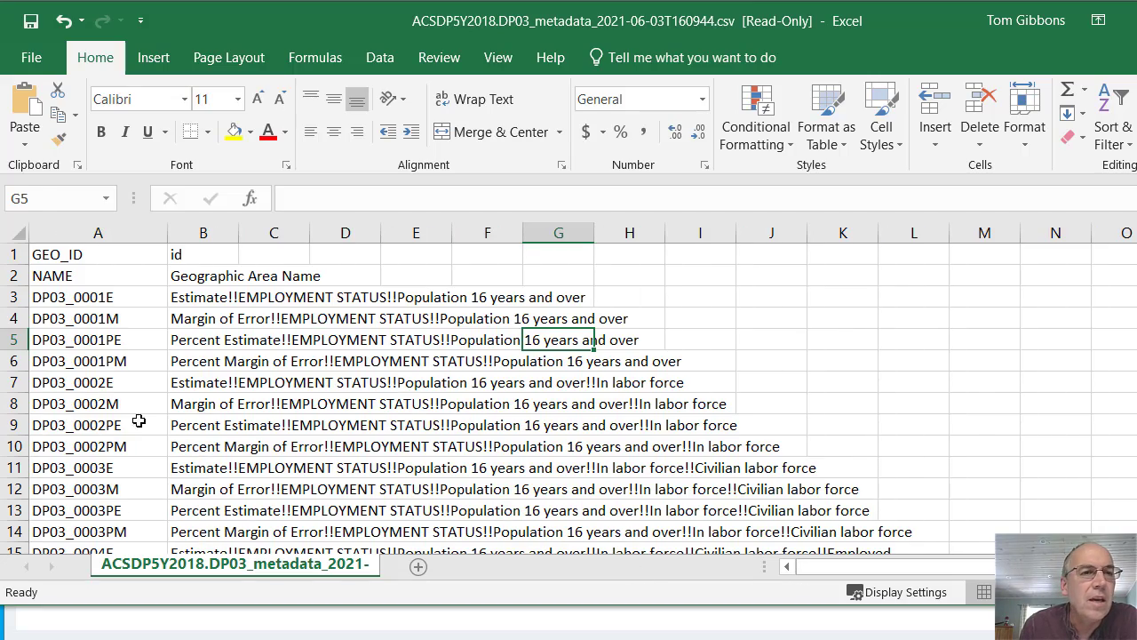
pyautogui.scroll(-9, 83, 340)
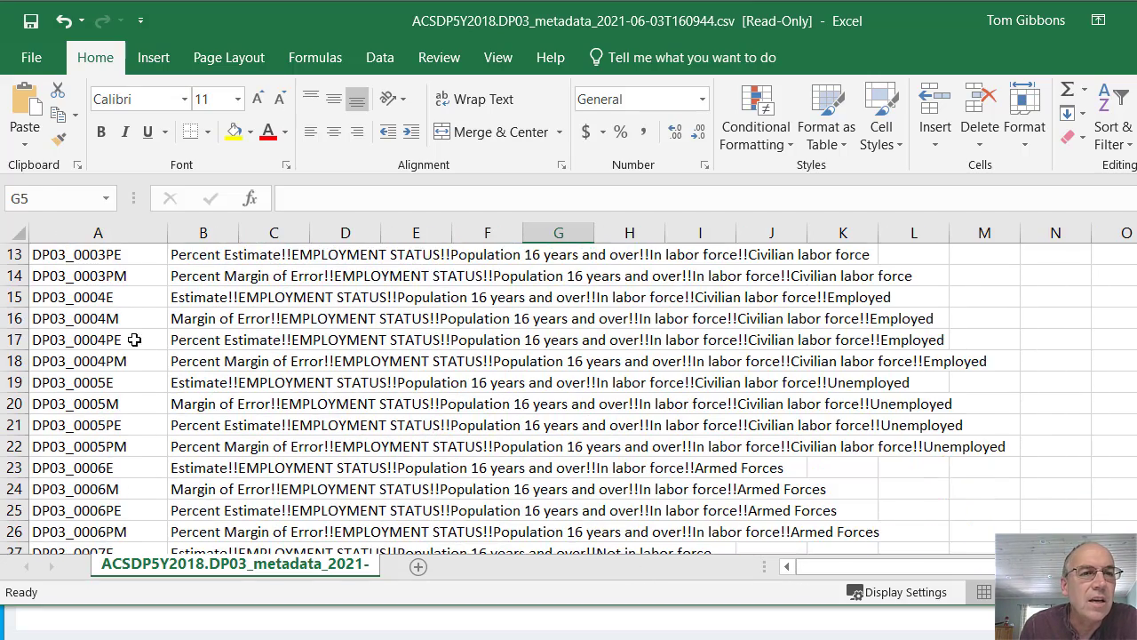
pyautogui.scroll(-2, 150, 348)
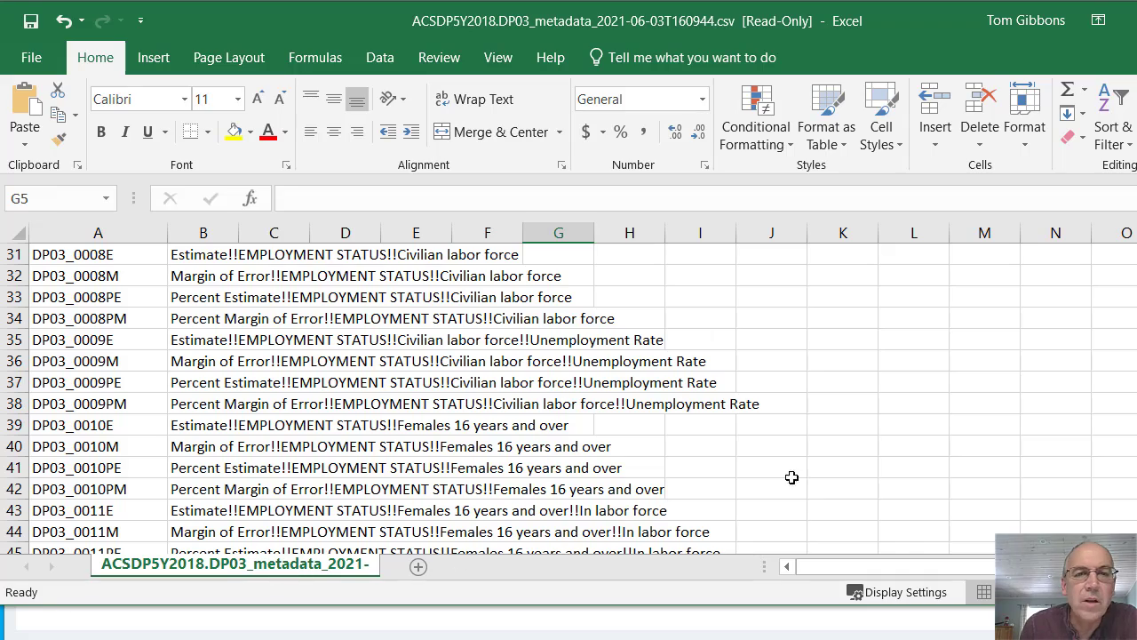
# Step: Return to the ACSDP5Y2018.DP03 data file and examine the GEO_ID values and county names in the county rows
pyautogui.hotkey('alt', 'Tab')
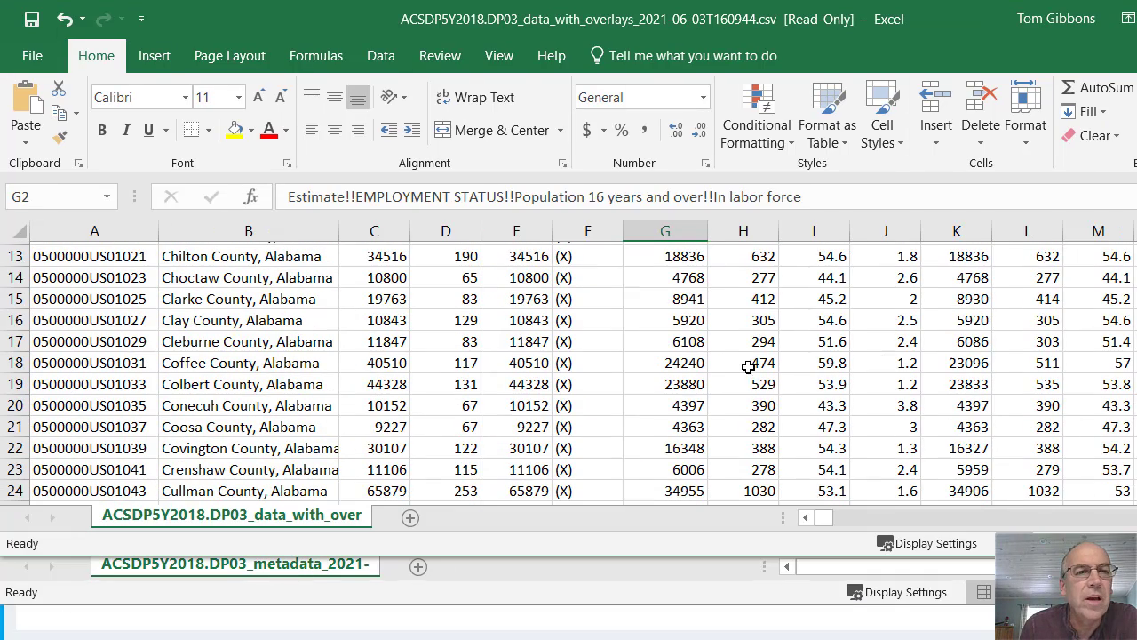
pyautogui.scroll(1, 113, 347)
pyautogui.scroll(3, 96, 336)
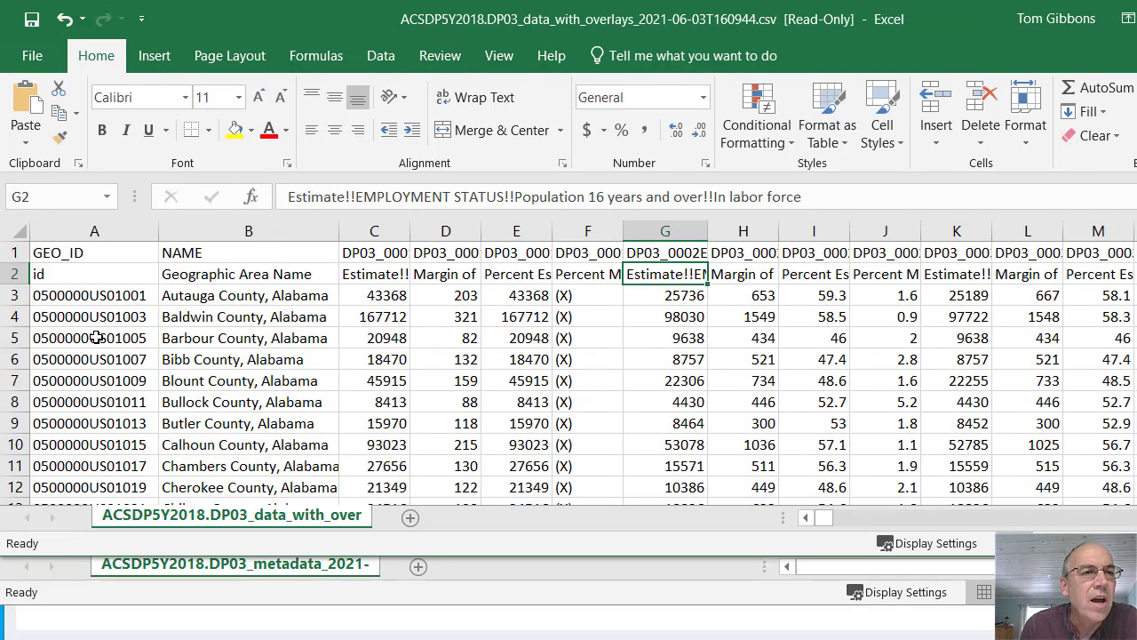
pyautogui.click(71, 320)
pyautogui.click(82, 357)
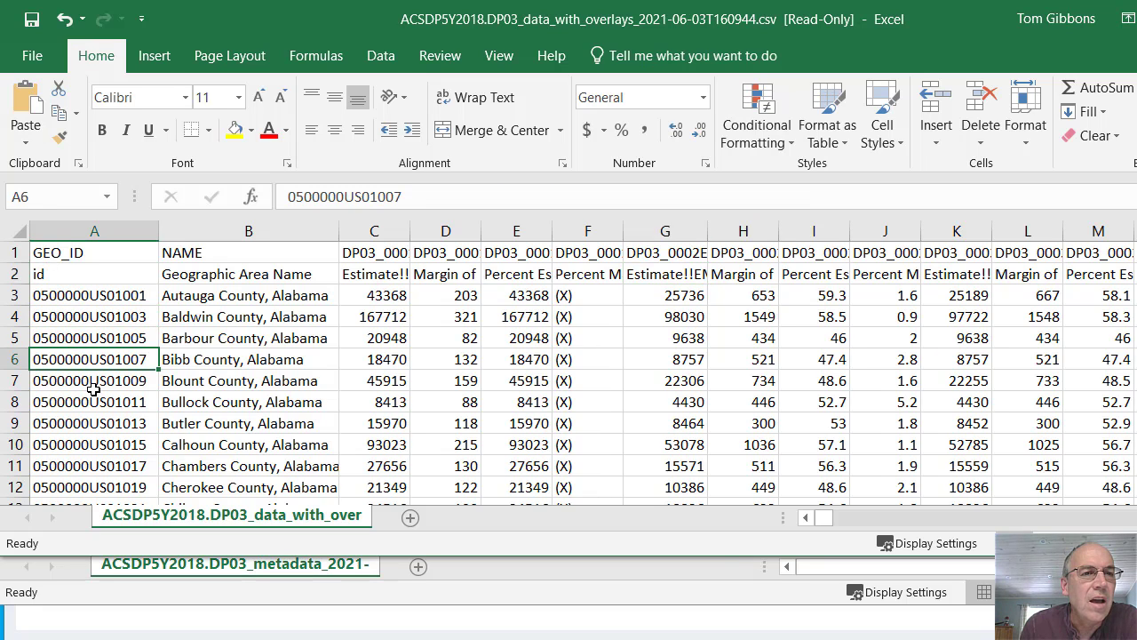
pyautogui.scroll(-2, 95, 389)
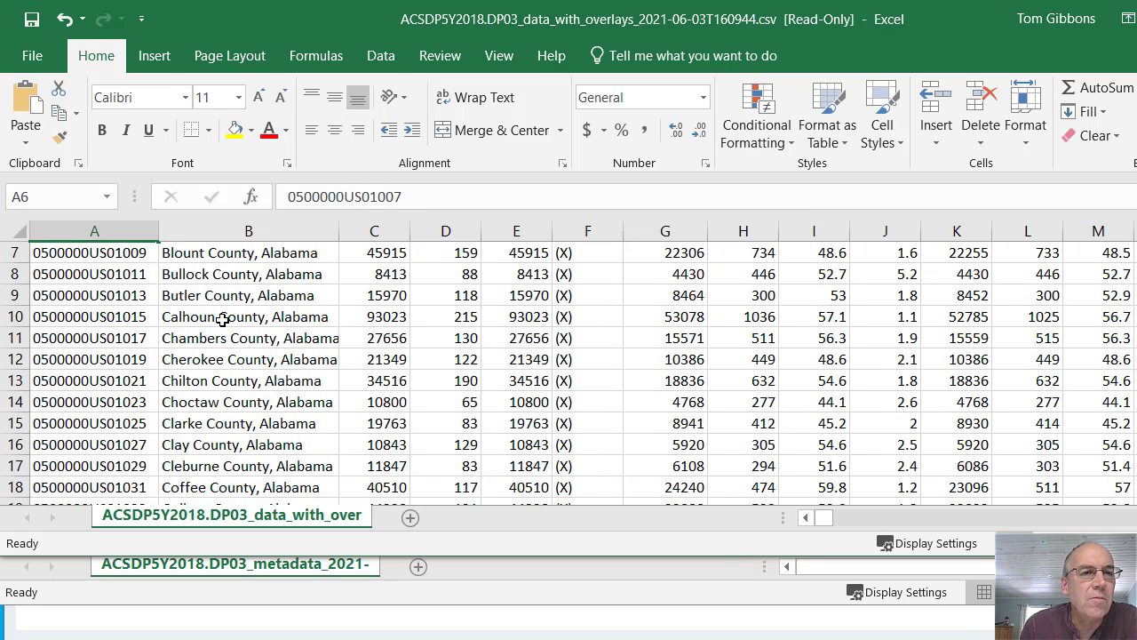